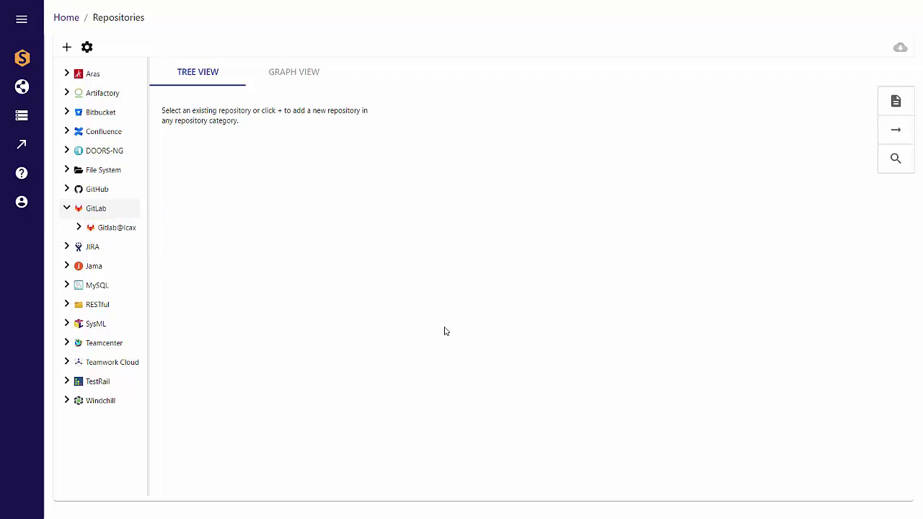
Step: Review the connection settings of the Gitlab@Icax repository and close them without changes
click(113, 227)
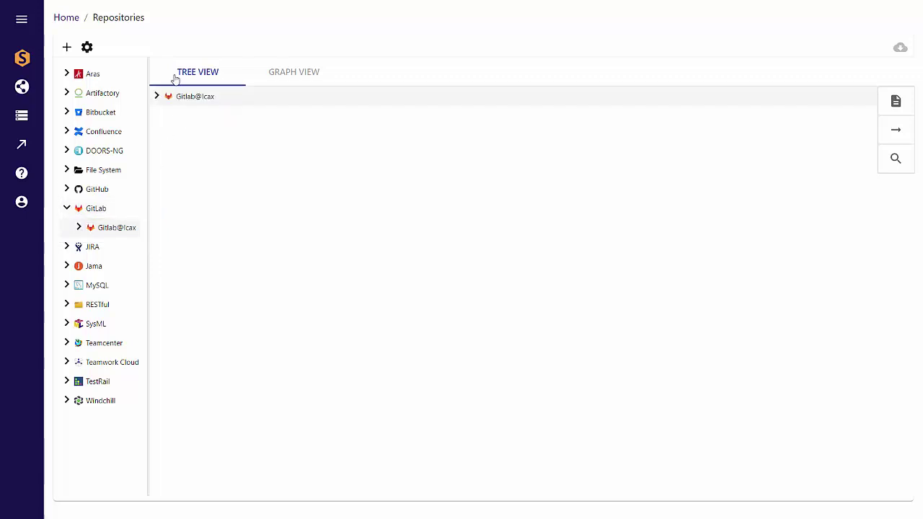
click(87, 47)
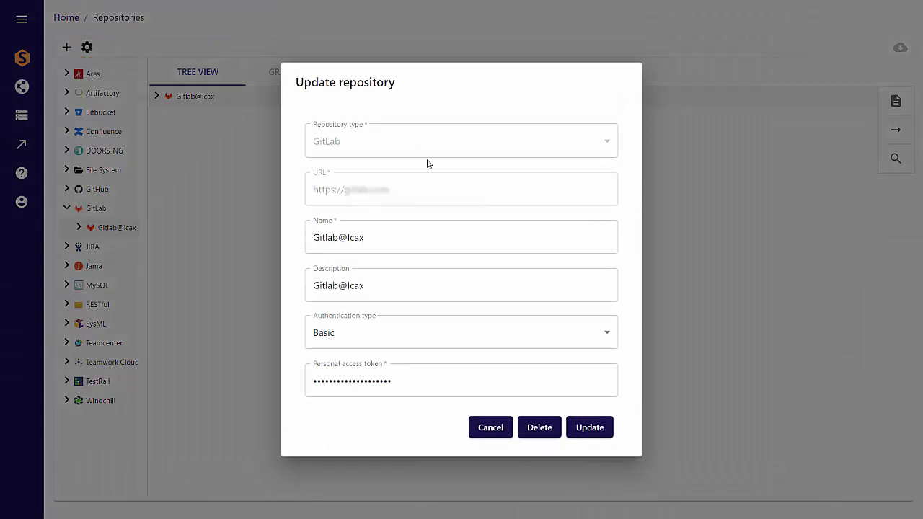
click(490, 427)
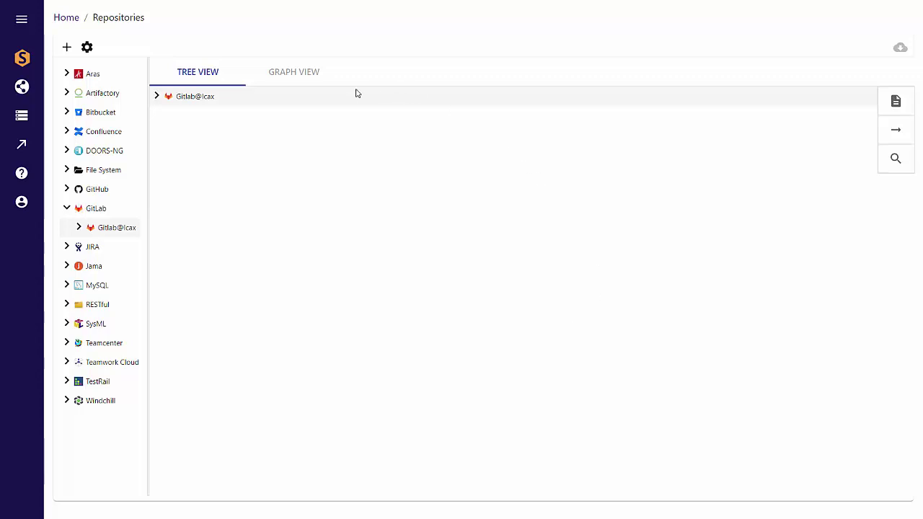
Step: Expand Gitlab@Icax through Group projects and Intercax to the HelloGitLab project's branches, commits and issues
click(157, 96)
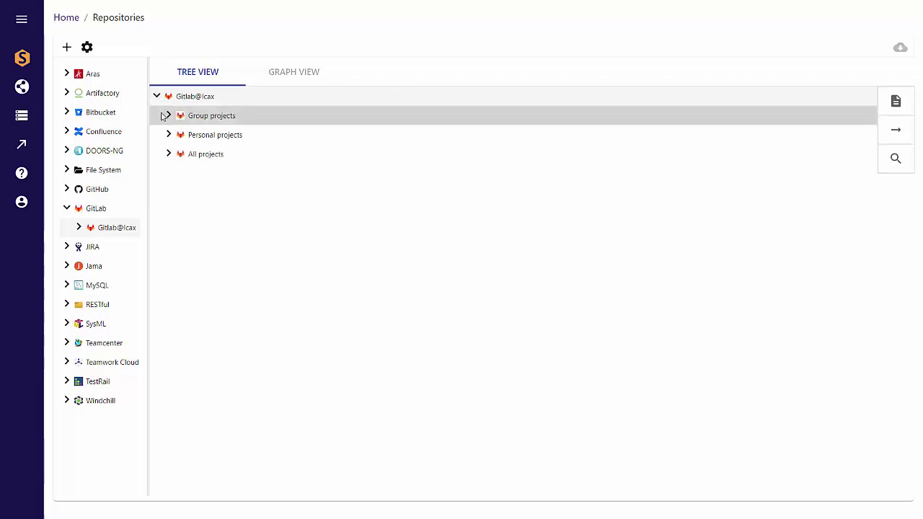
click(168, 116)
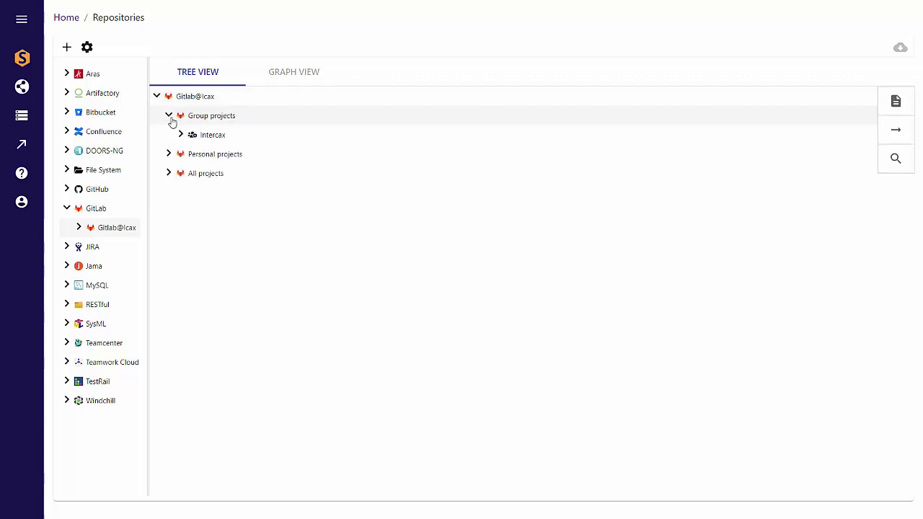
click(180, 135)
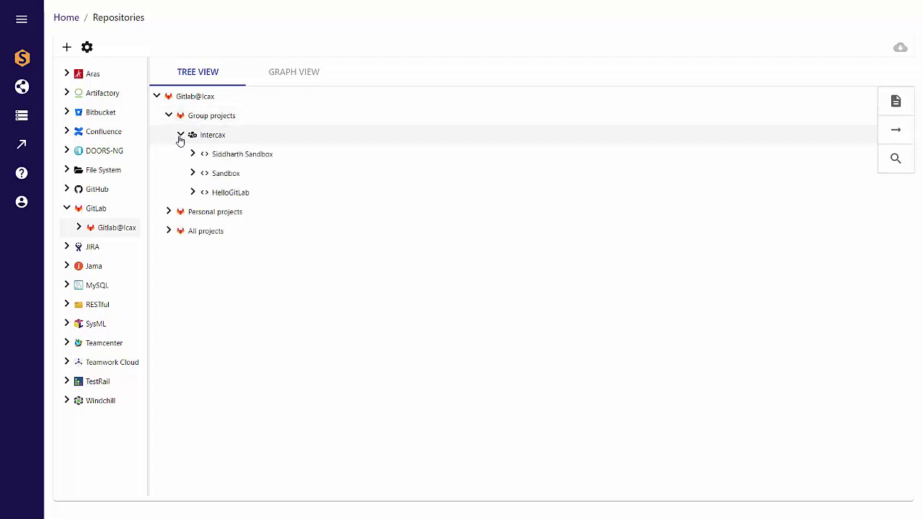
click(192, 192)
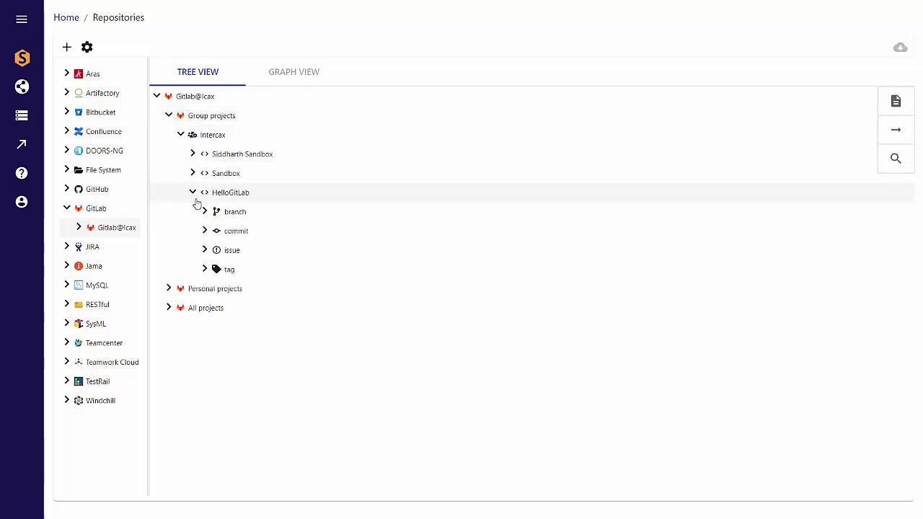
click(205, 212)
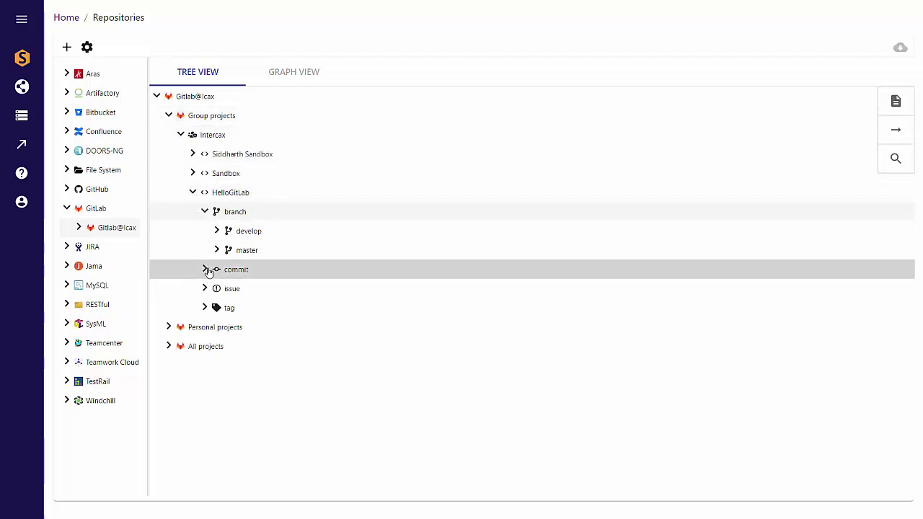
click(206, 268)
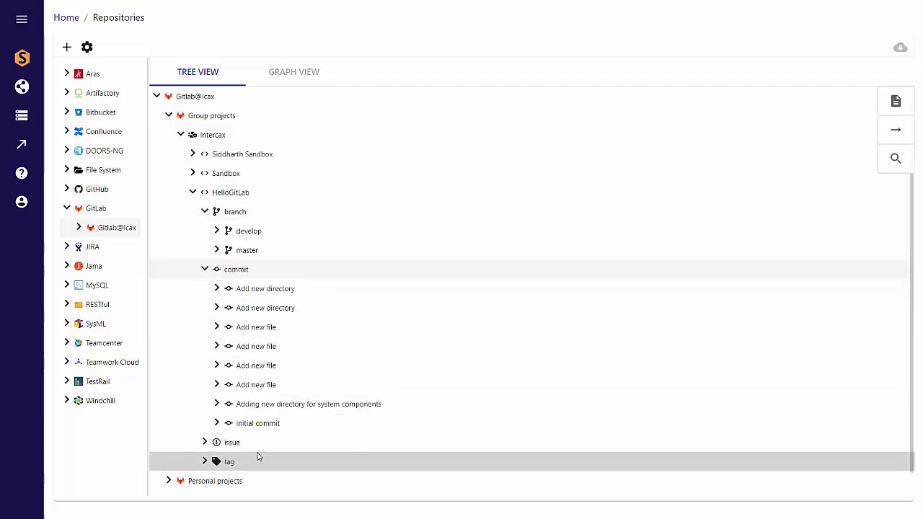
click(204, 442)
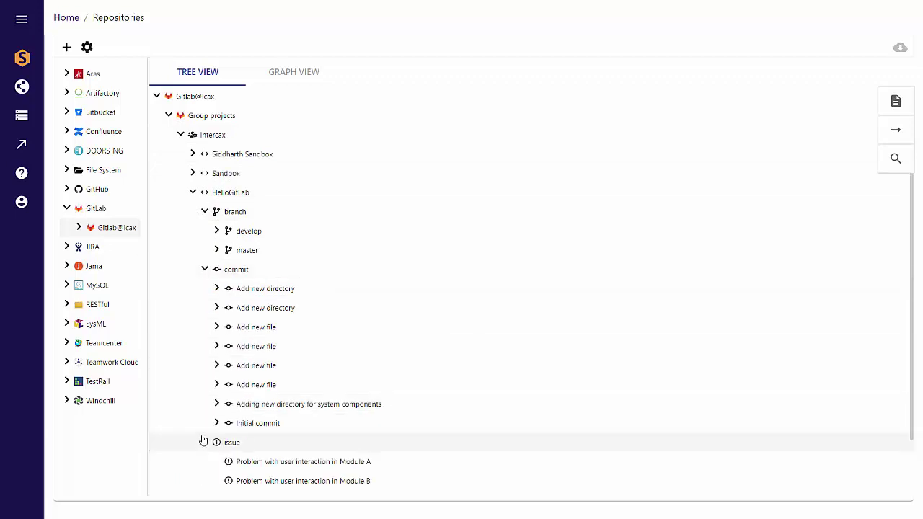
Step: View the details of HelloGitLab's develop branch with its properties sorted alphabetically, and close the details
right_click(270, 231)
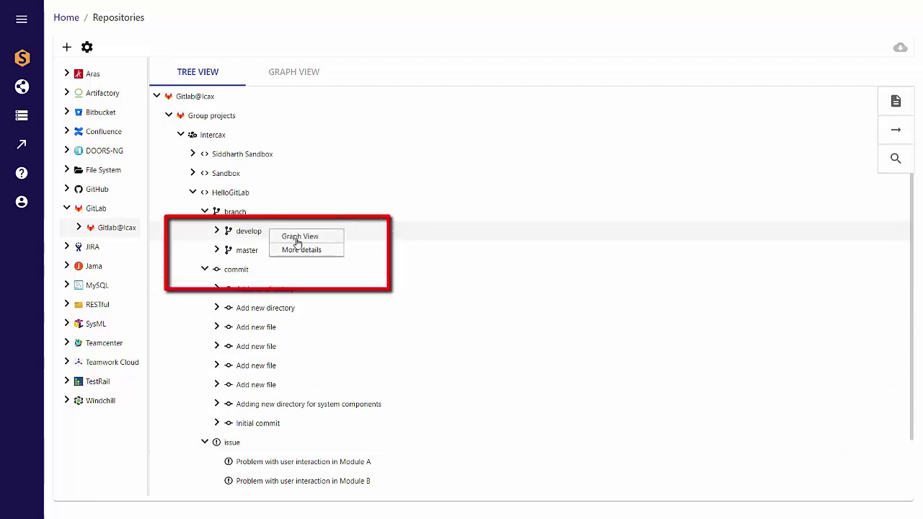
click(302, 250)
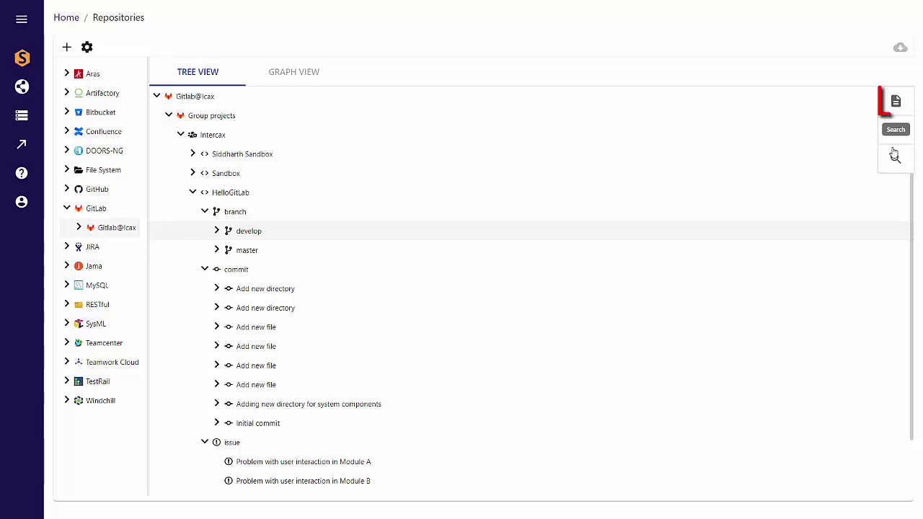
click(896, 103)
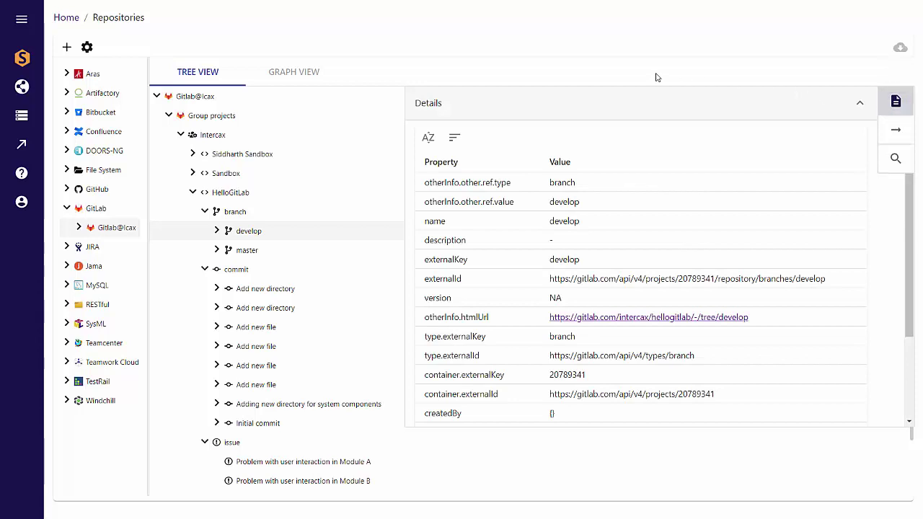
click(428, 138)
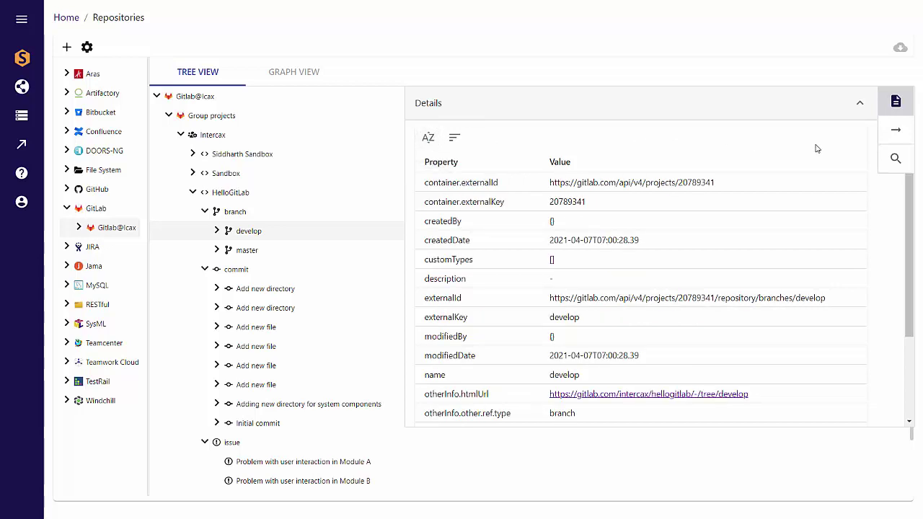
click(907, 103)
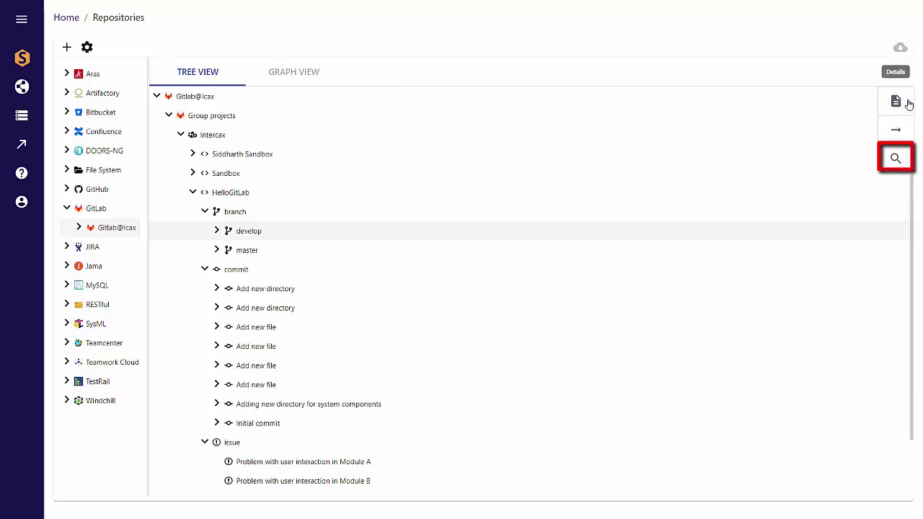
Step: Search the Intercax / HelloGitLab project for branch resources whose name contains "master" and check the actions available for the result
click(895, 160)
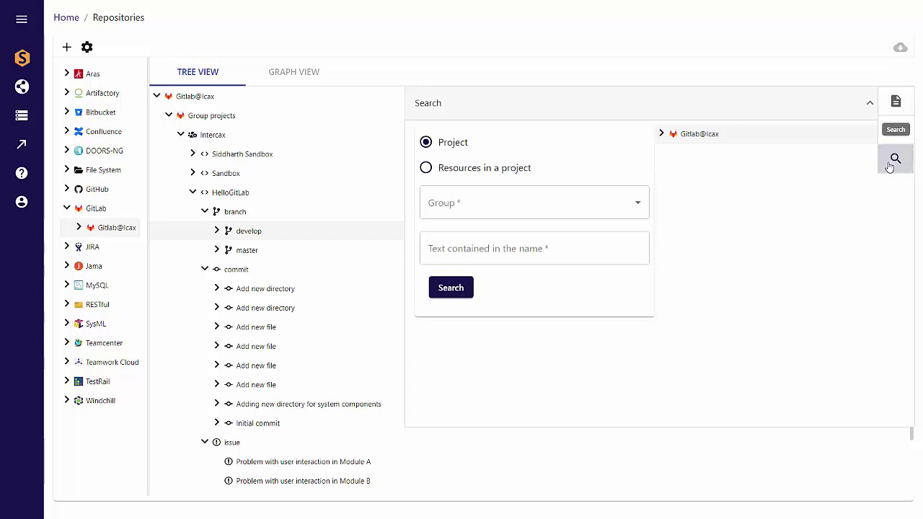
click(426, 168)
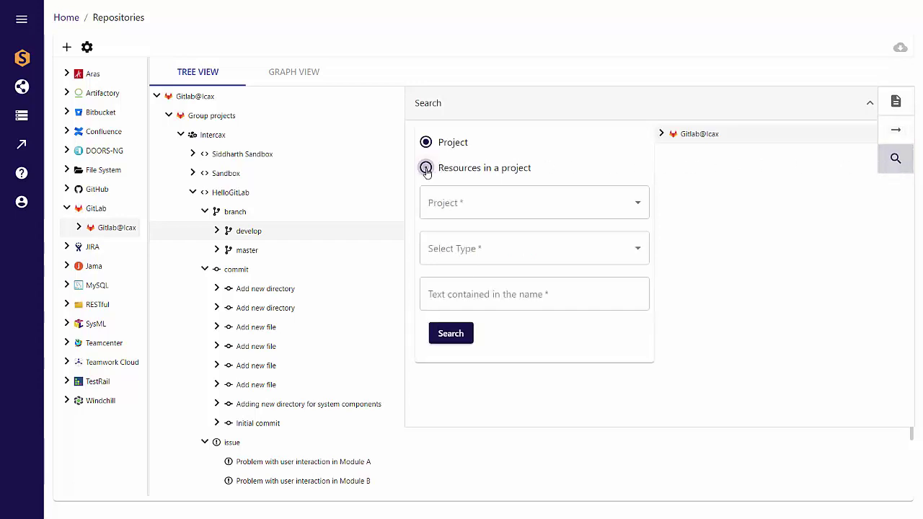
click(637, 205)
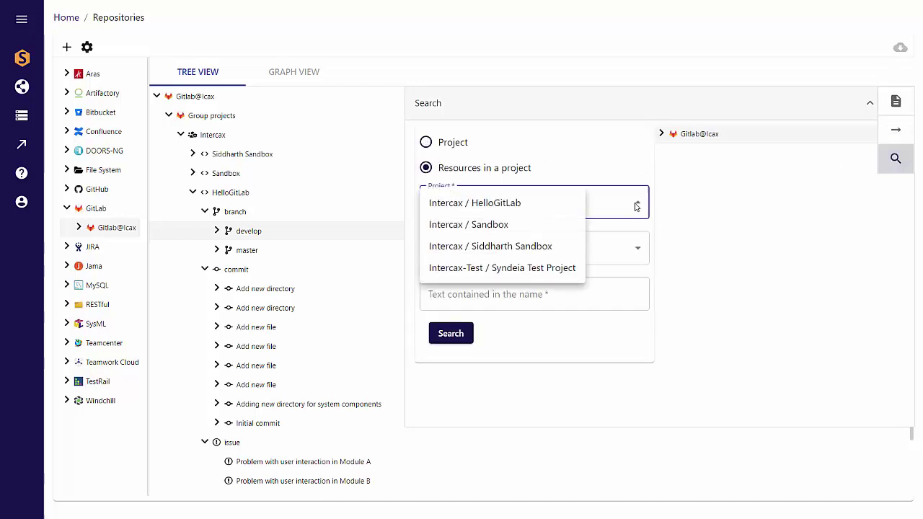
click(498, 203)
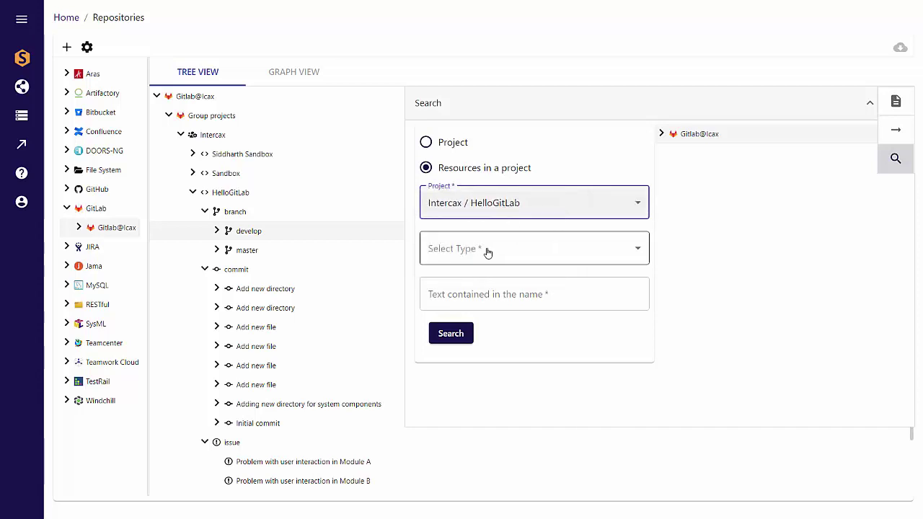
click(487, 252)
click(456, 250)
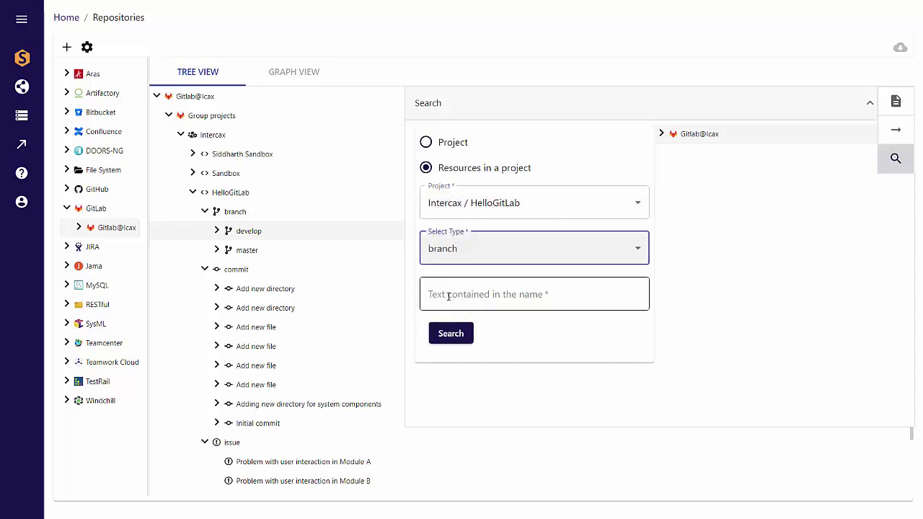
click(447, 293)
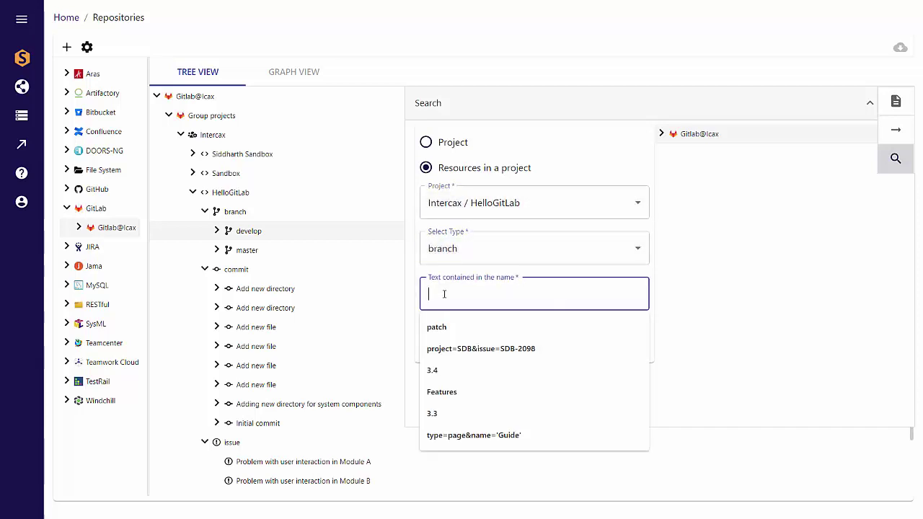
text(master)
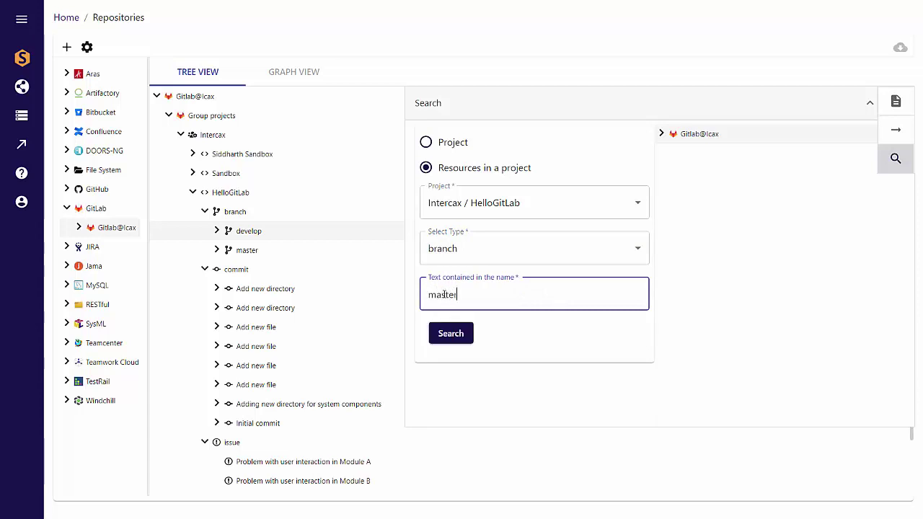
click(452, 334)
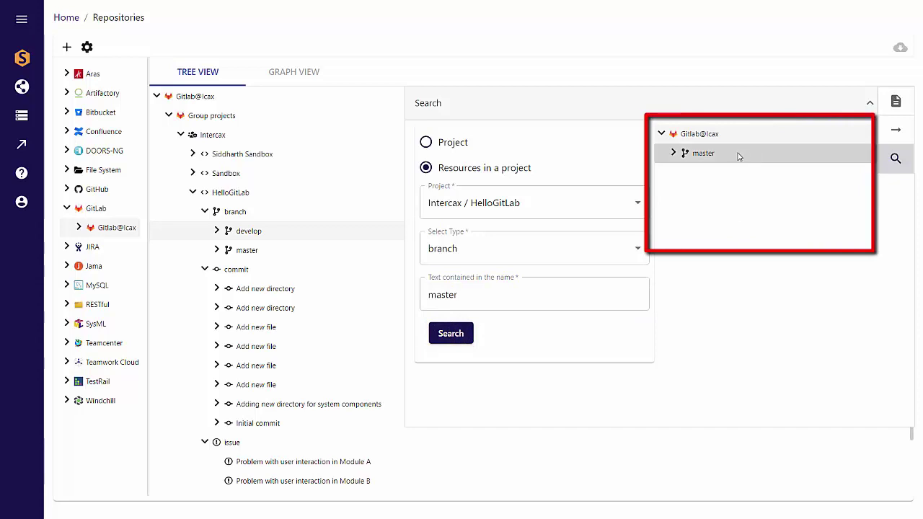
right_click(735, 154)
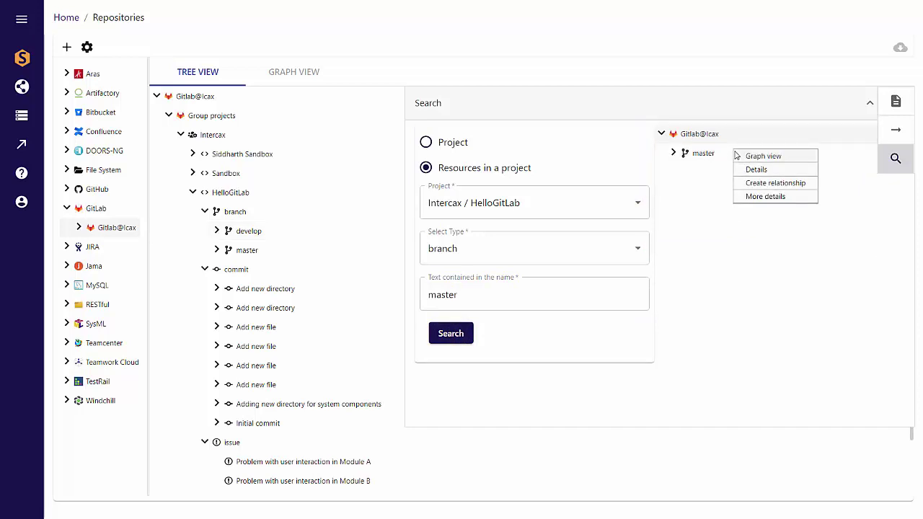
click(895, 159)
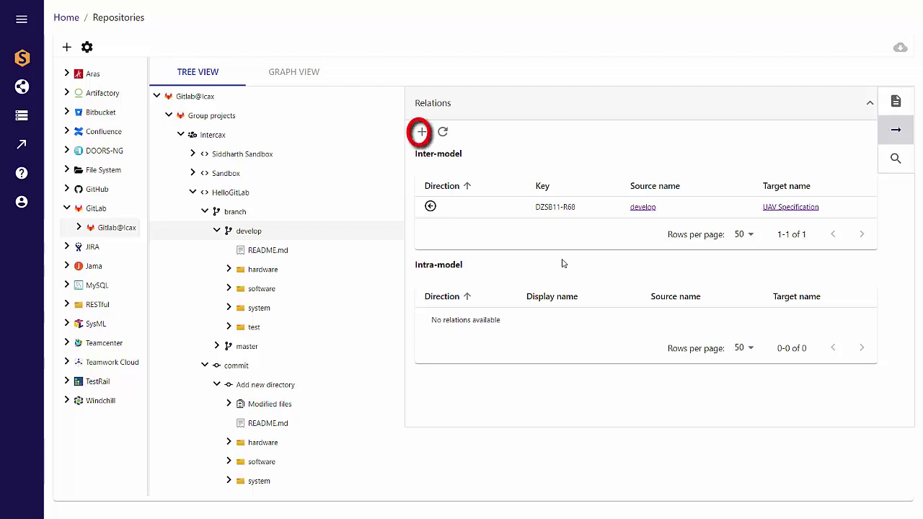
Step: Start a new reference relationship for the develop branch, with JIRA @ Intercax as target repository, accepting its stored connection settings
click(422, 135)
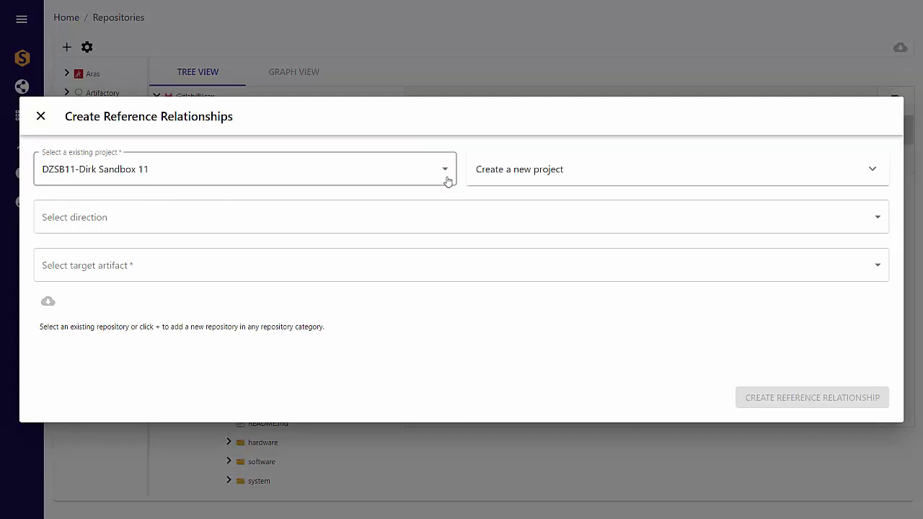
click(387, 269)
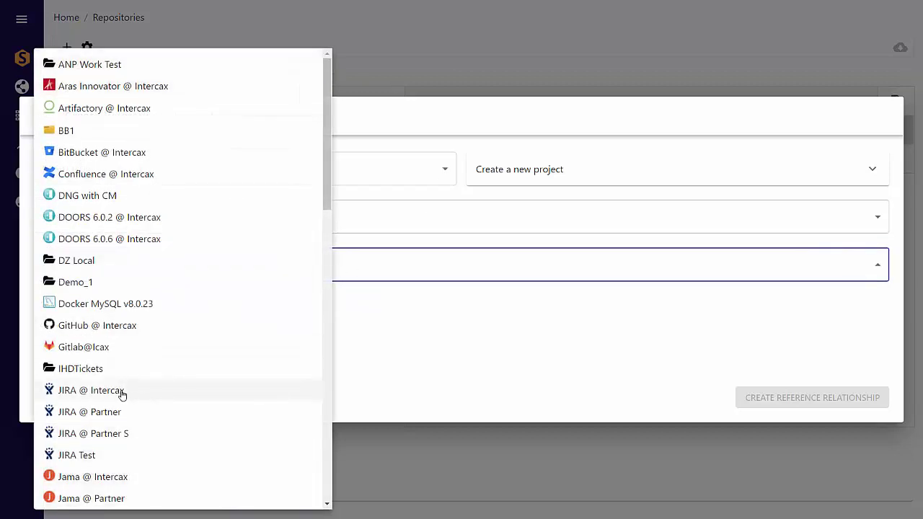
click(122, 390)
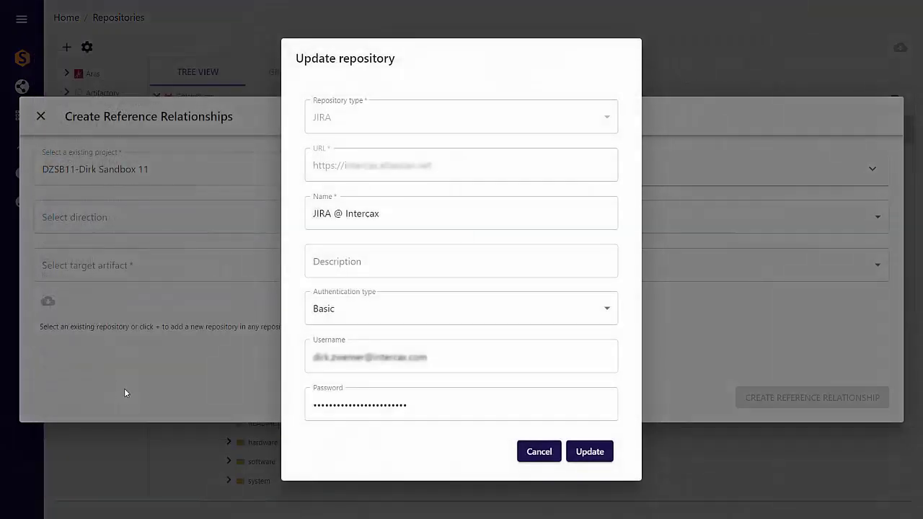
click(584, 452)
Step: Choose issue SDB-2132 from the issues assigned to me in the Syndeia Demo Box project as the target artifact
click(40, 325)
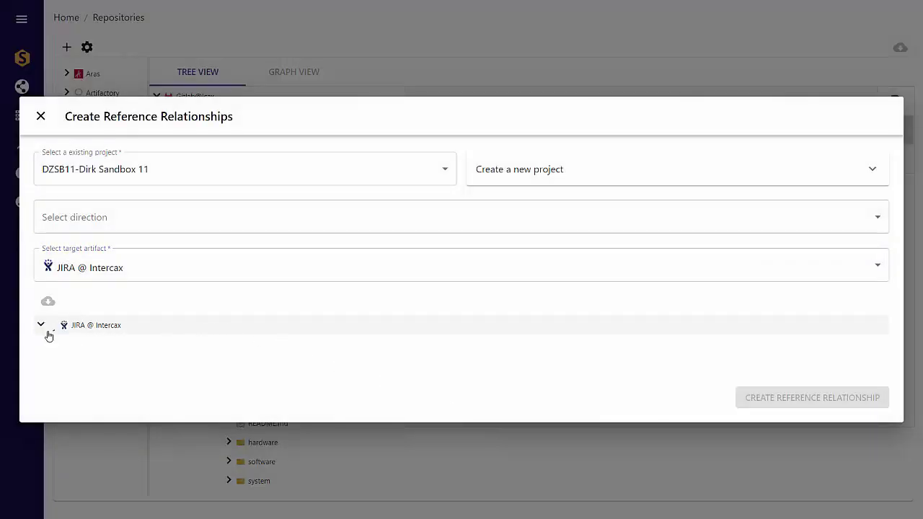
scroll(157, 348, down, 10)
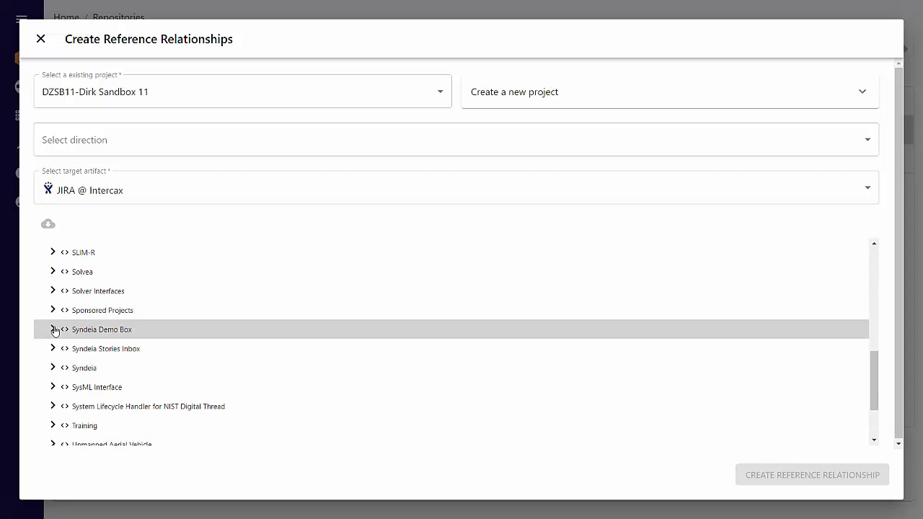
click(53, 329)
click(65, 348)
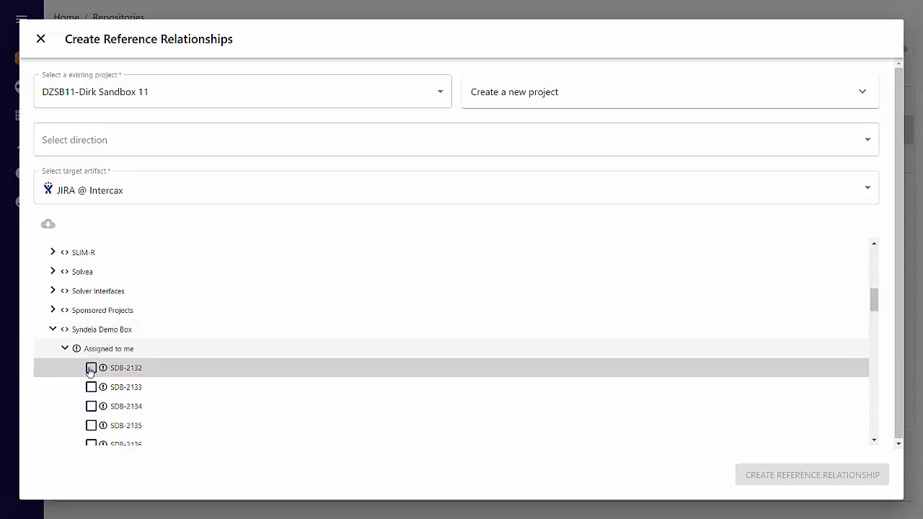
click(91, 369)
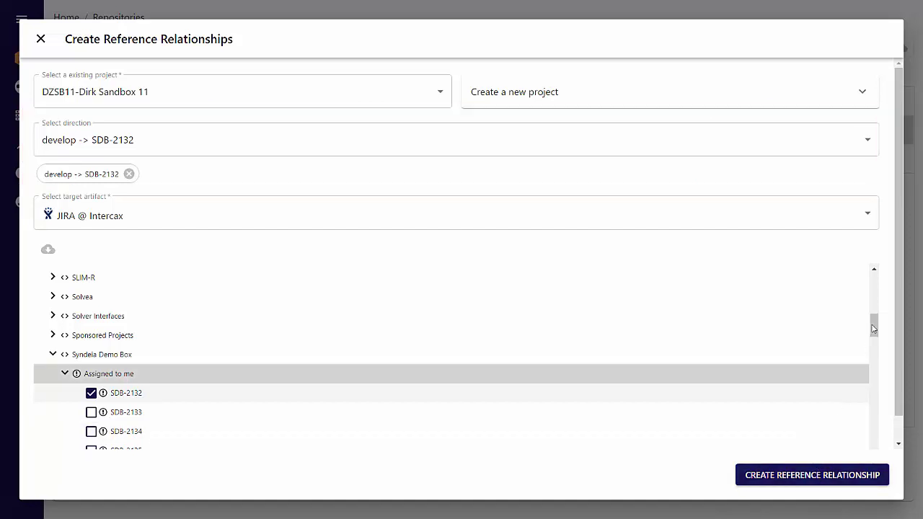
Step: Keep the direction develop -> SDB-2132 and create the reference relationship
click(865, 141)
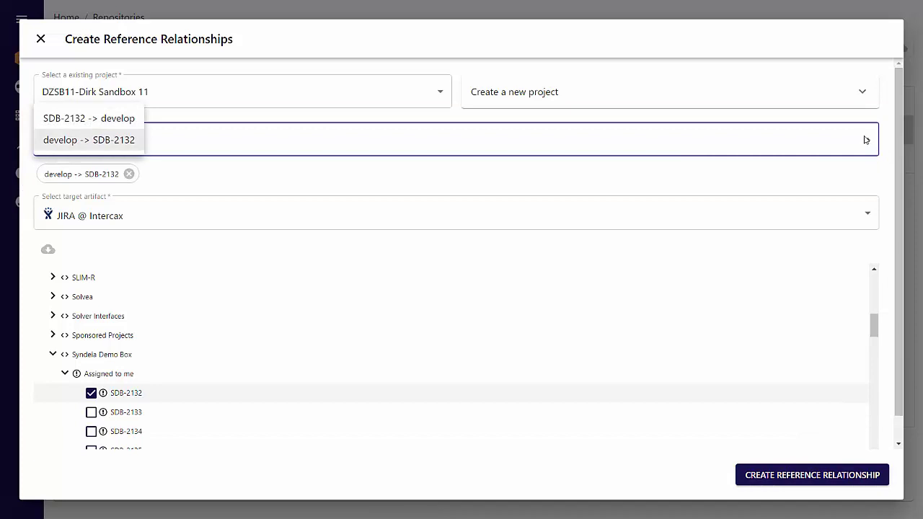
click(865, 139)
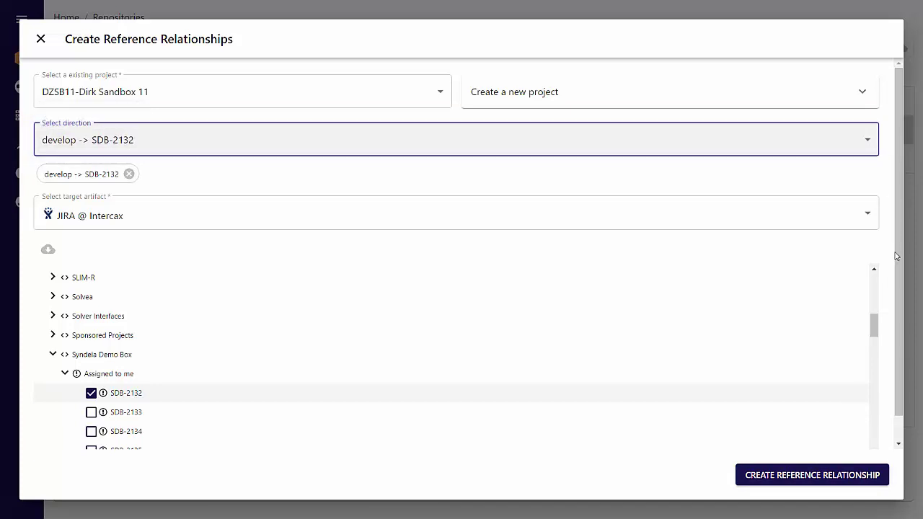
click(801, 476)
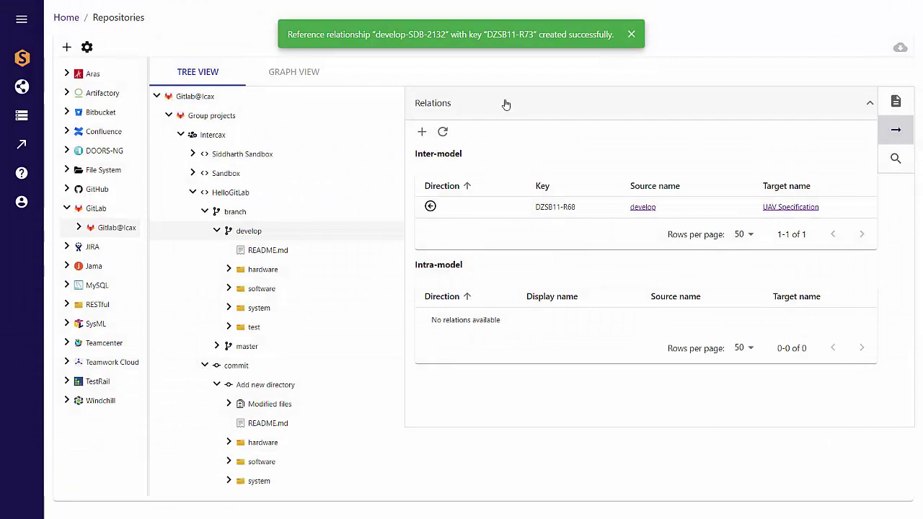
Step: Refresh the develop branch's relations list and show the branch in the relationship graph
click(443, 132)
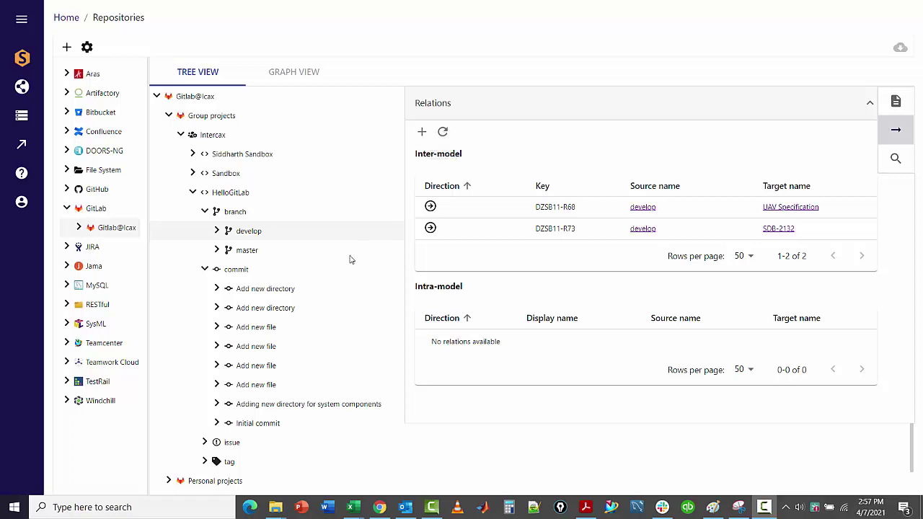
right_click(249, 231)
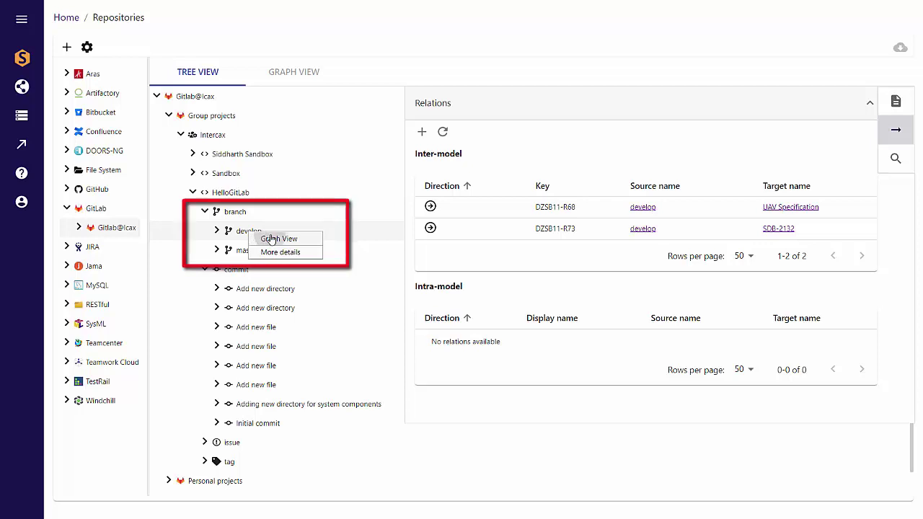
click(272, 239)
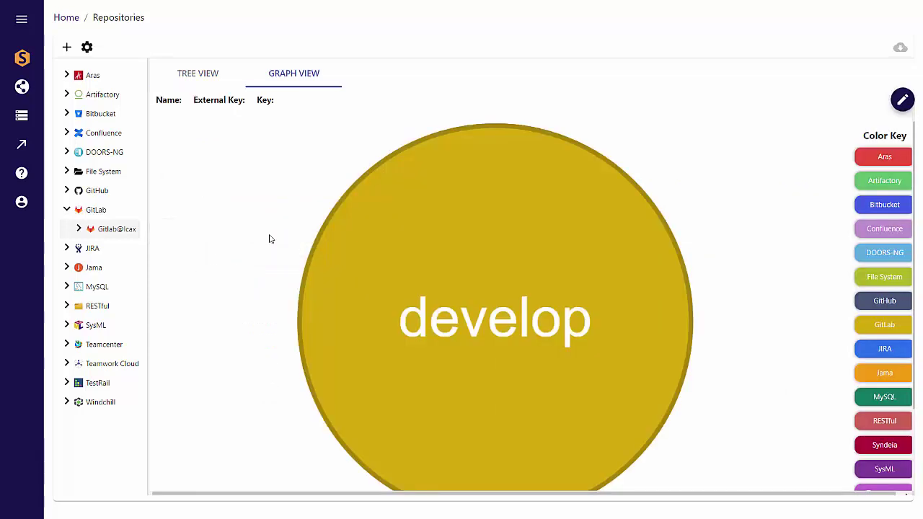
Step: Expand the develop node in the graph and open more details for the linked SDB-2132 node
mouse_move(507, 245)
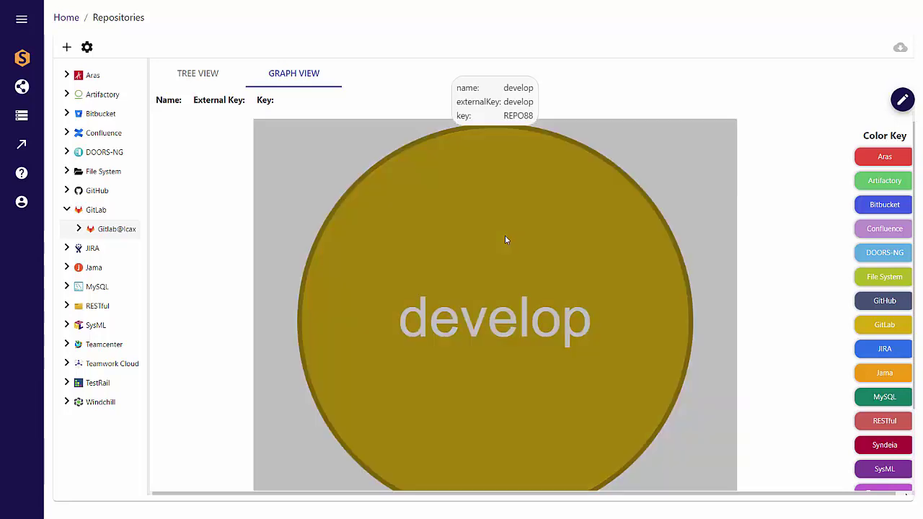
right_click(505, 236)
click(476, 244)
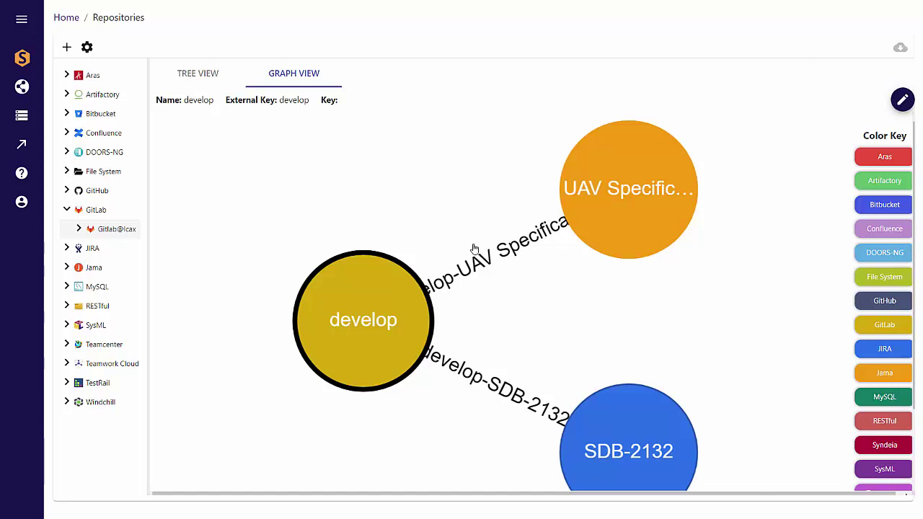
right_click(613, 401)
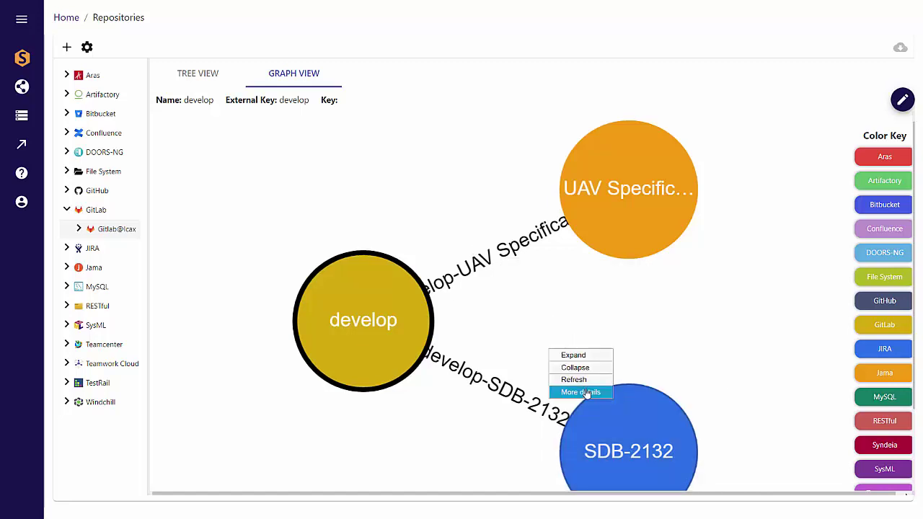
click(584, 392)
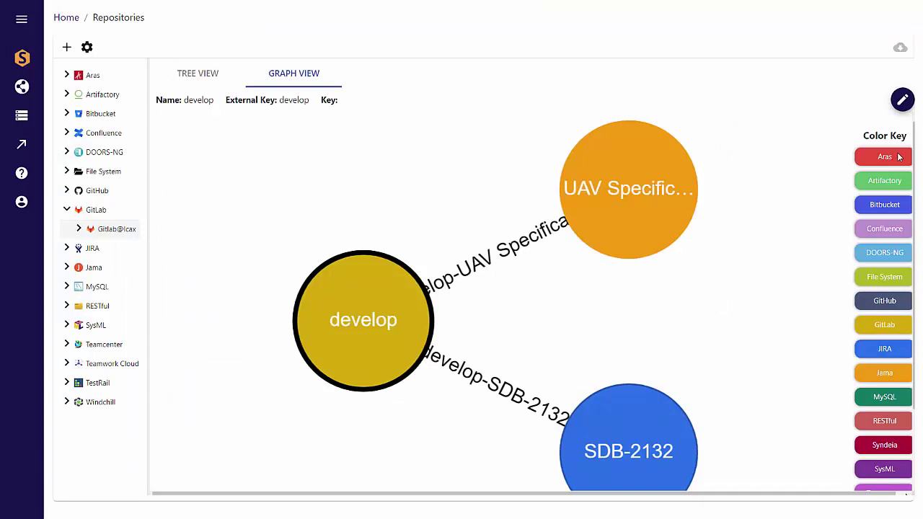
Step: Expand the UAV Specification and SDB-2132 nodes in the graph to reveal the artifacts related to them
right_click(636, 226)
click(613, 233)
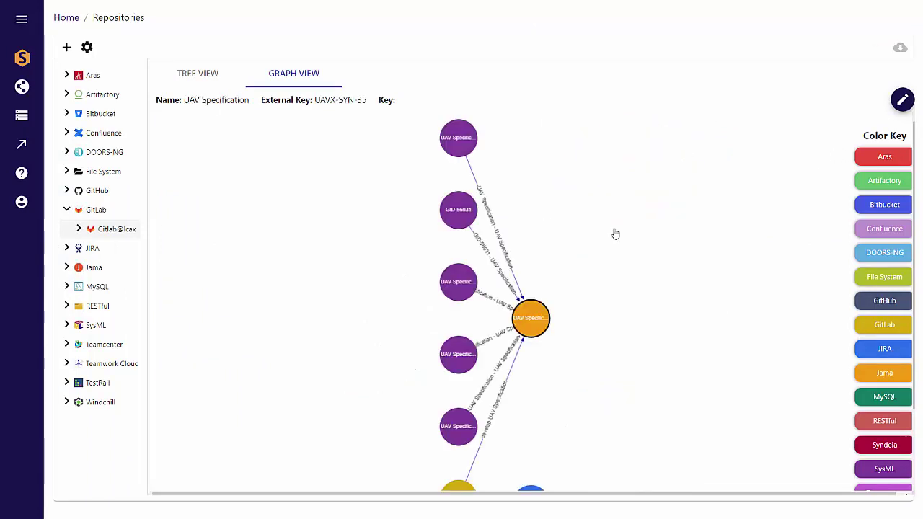
drag(621, 393, 620, 252)
right_click(526, 374)
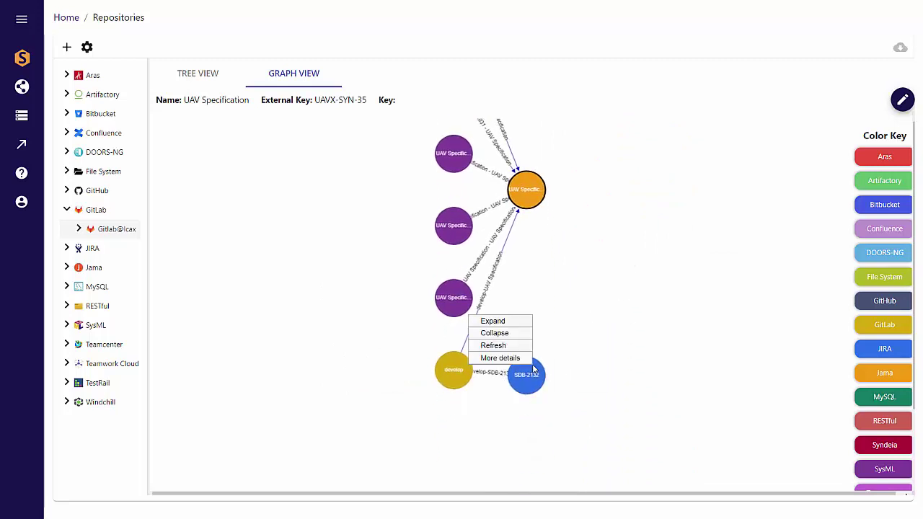
click(495, 319)
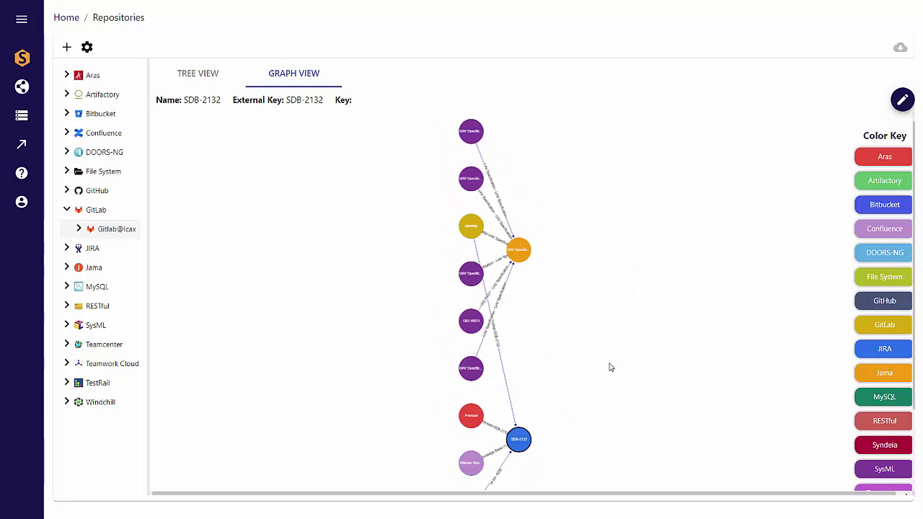
drag(609, 363, 620, 212)
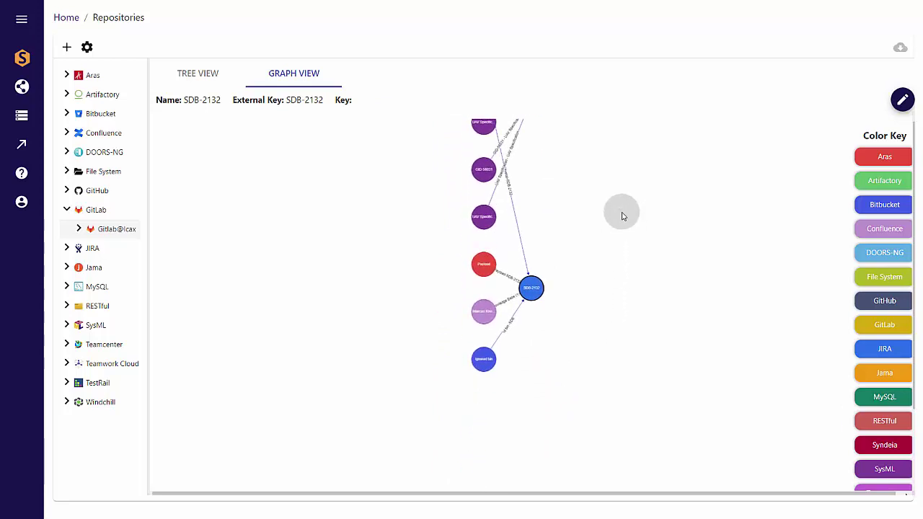